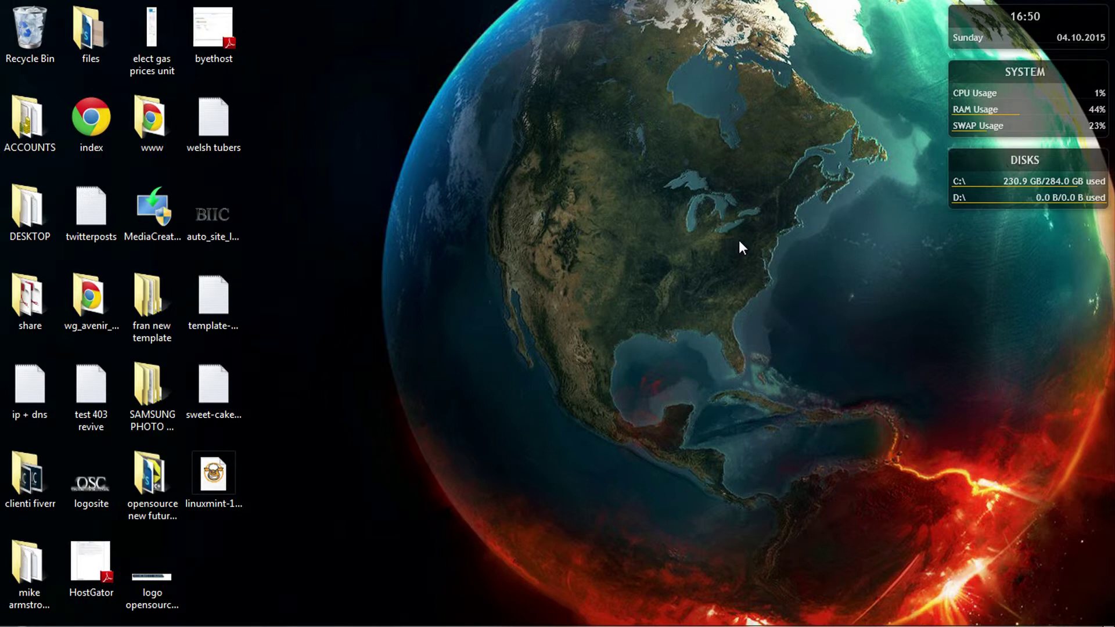
Step: Launch LiLi from the Start menu, decline the newer-version download, and move its window right
click(35, 618)
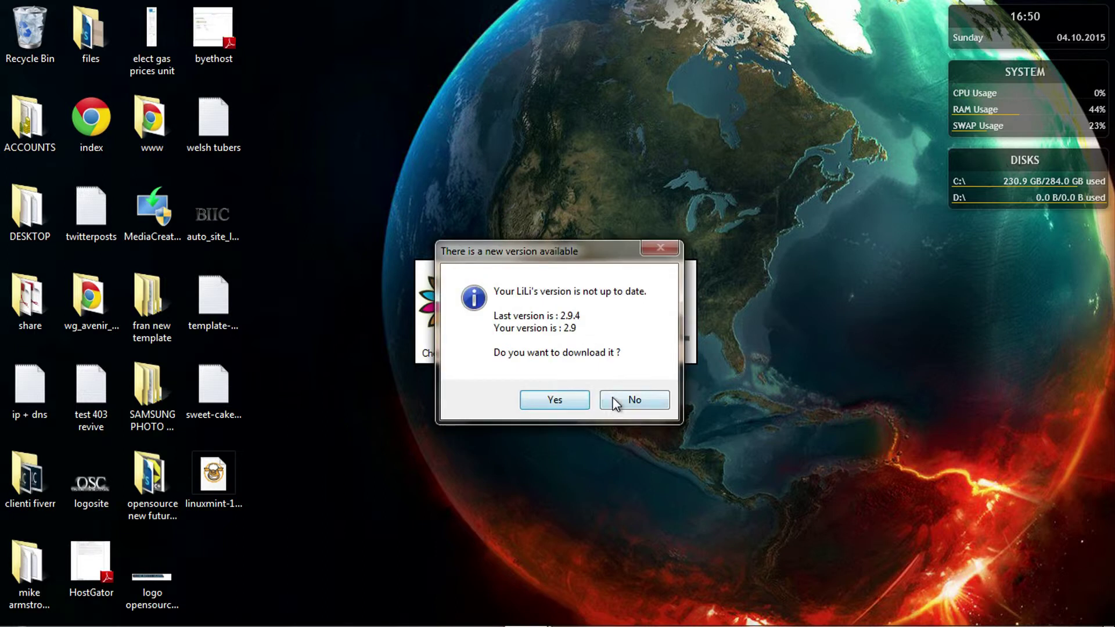
drag(561, 259, 846, 303)
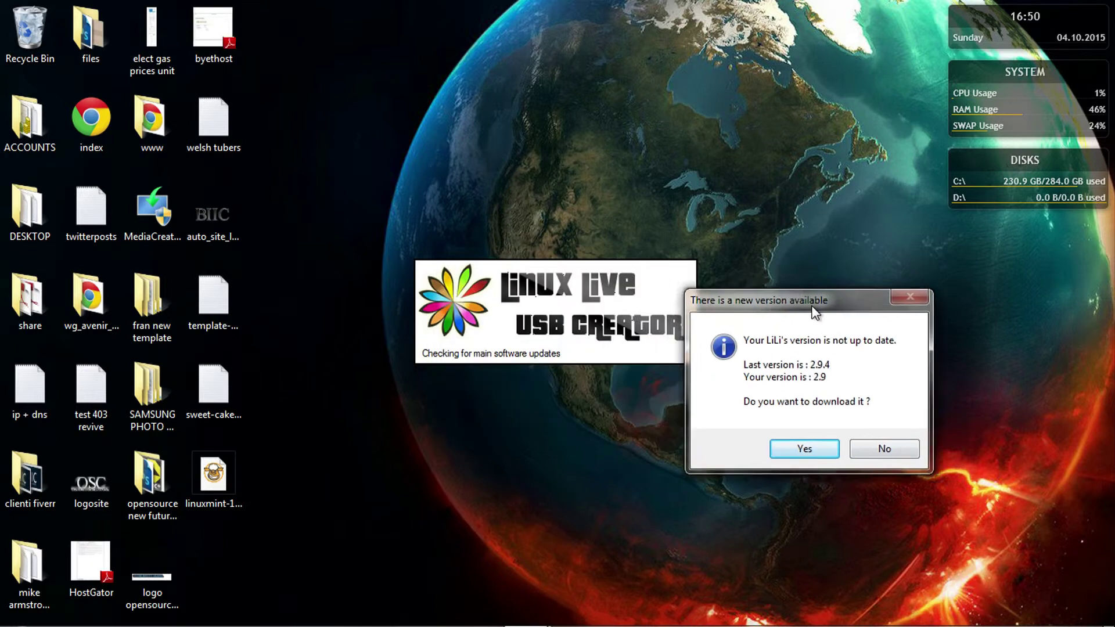
click(915, 443)
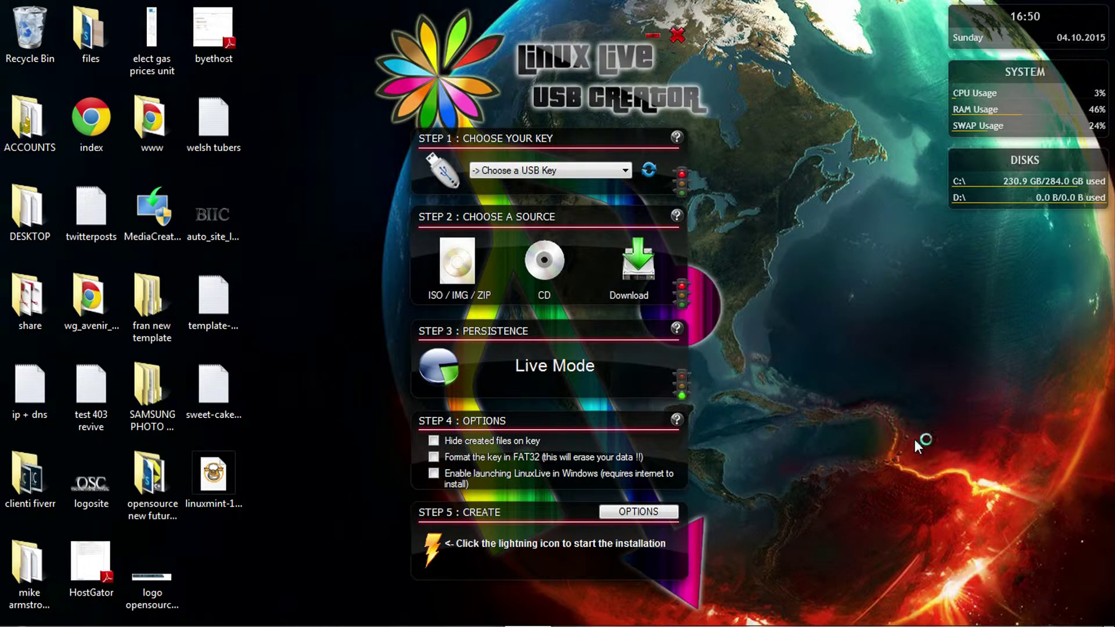
drag(543, 86, 611, 86)
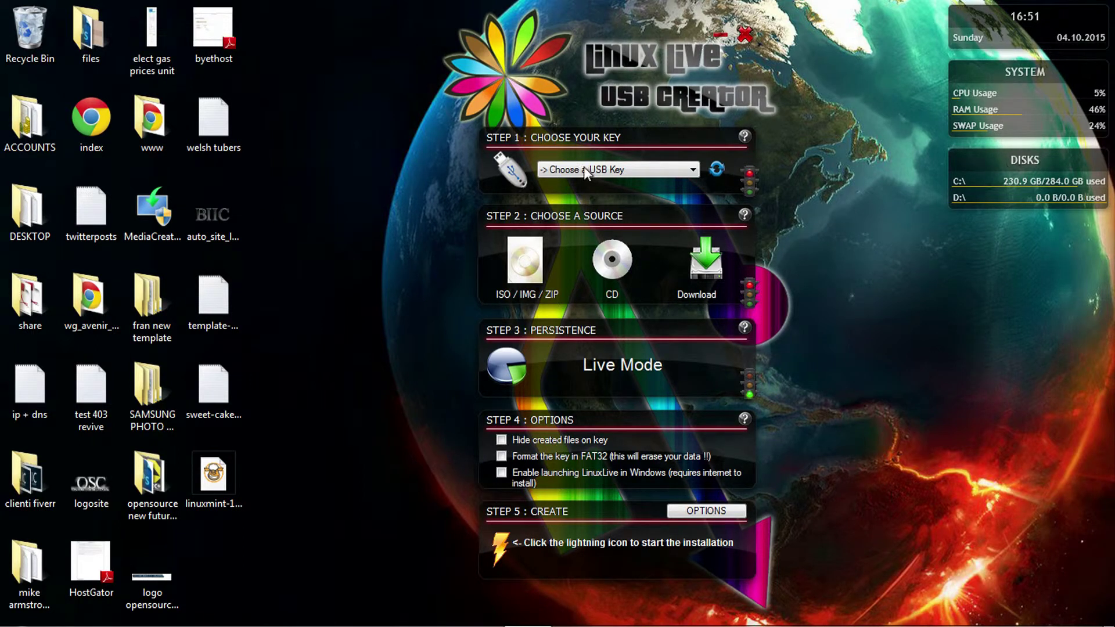
Step: Dismiss the AutoPlay prompt and choose G: MINT - FAT32 - 7.5 GB as the Step 1 USB key
click(618, 165)
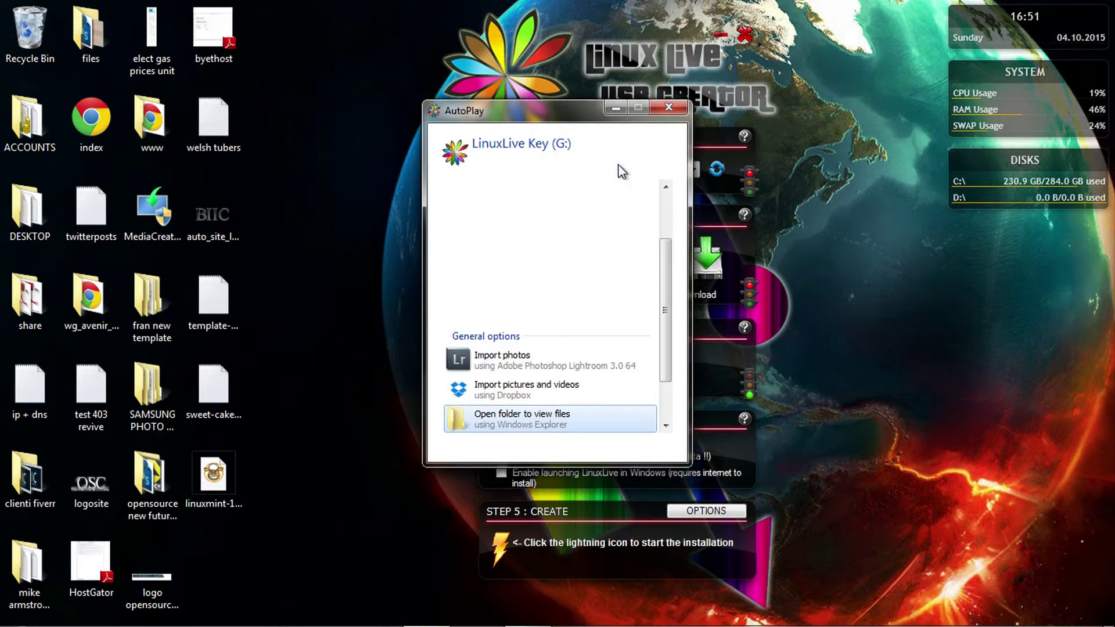
click(665, 111)
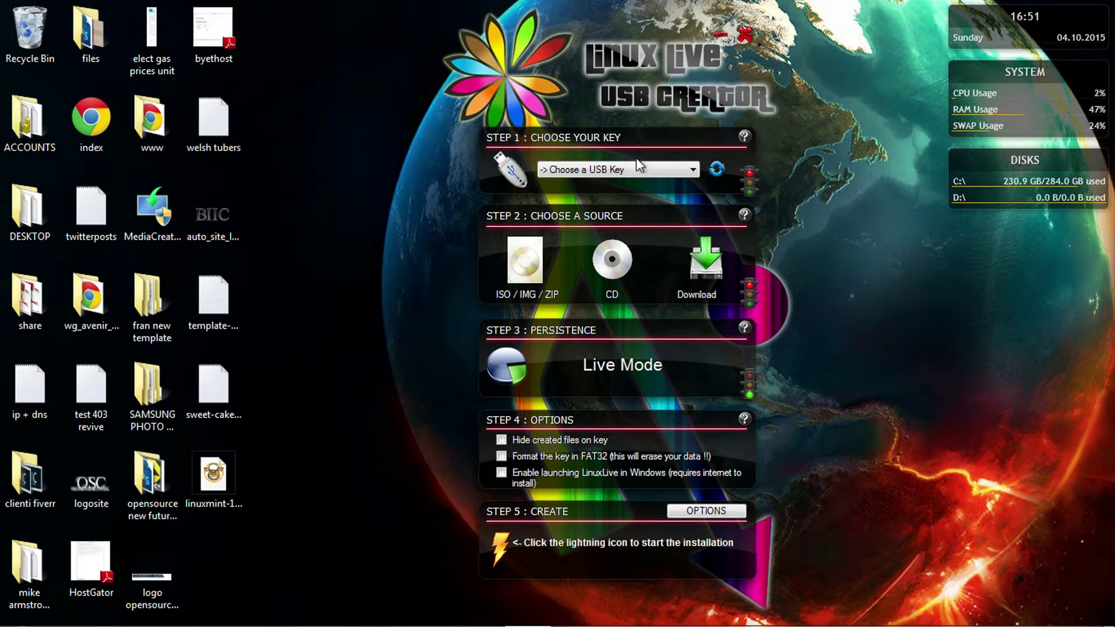
click(575, 169)
click(567, 195)
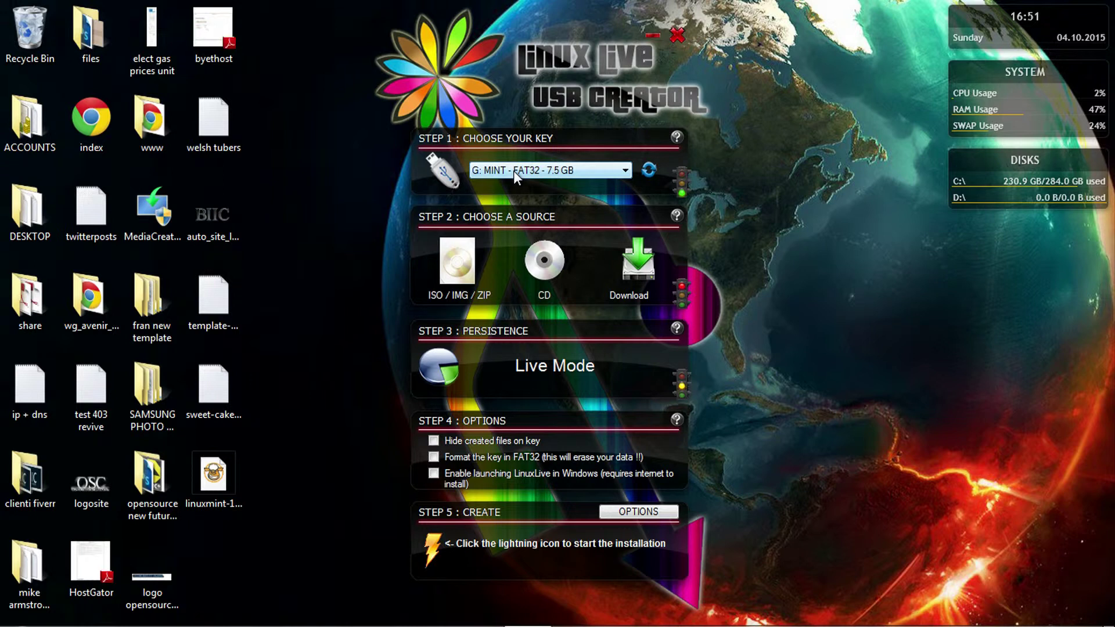
click(456, 273)
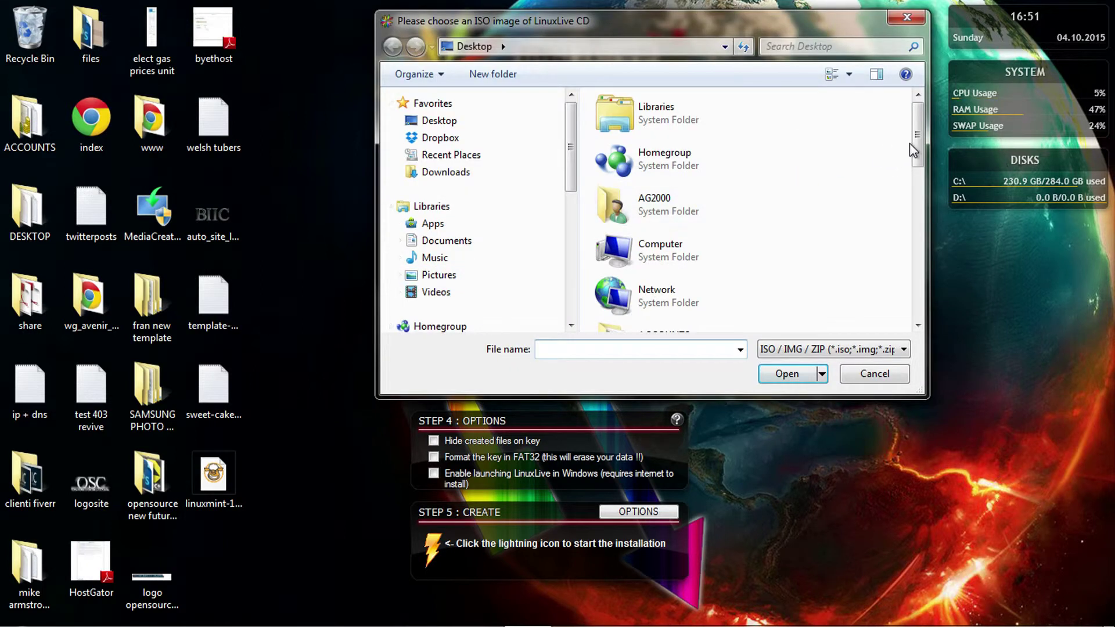
drag(917, 138, 919, 297)
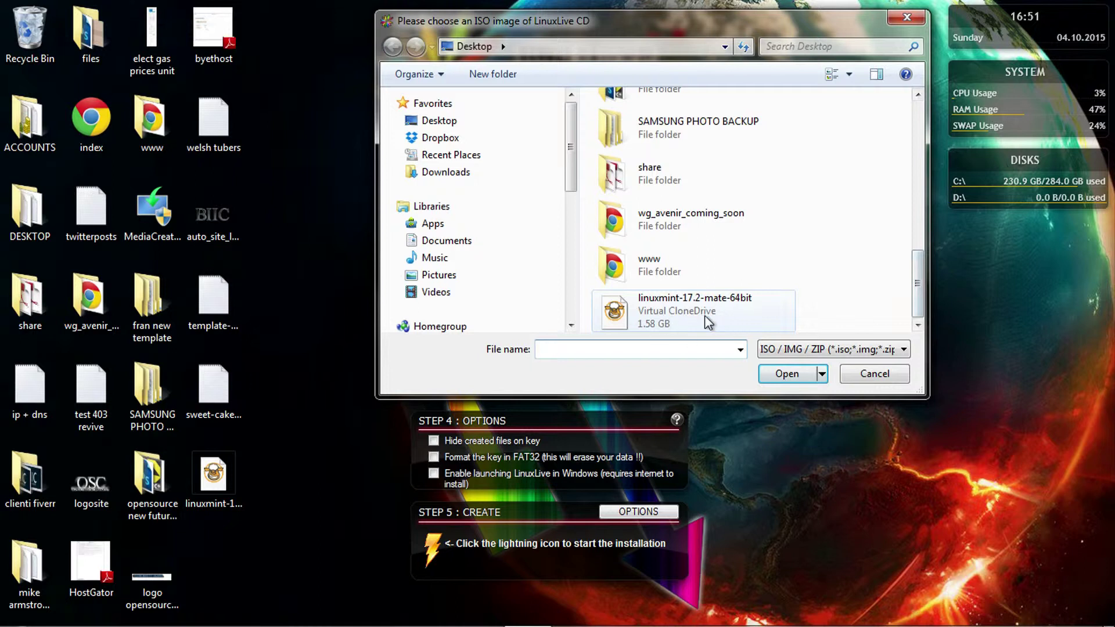
click(665, 322)
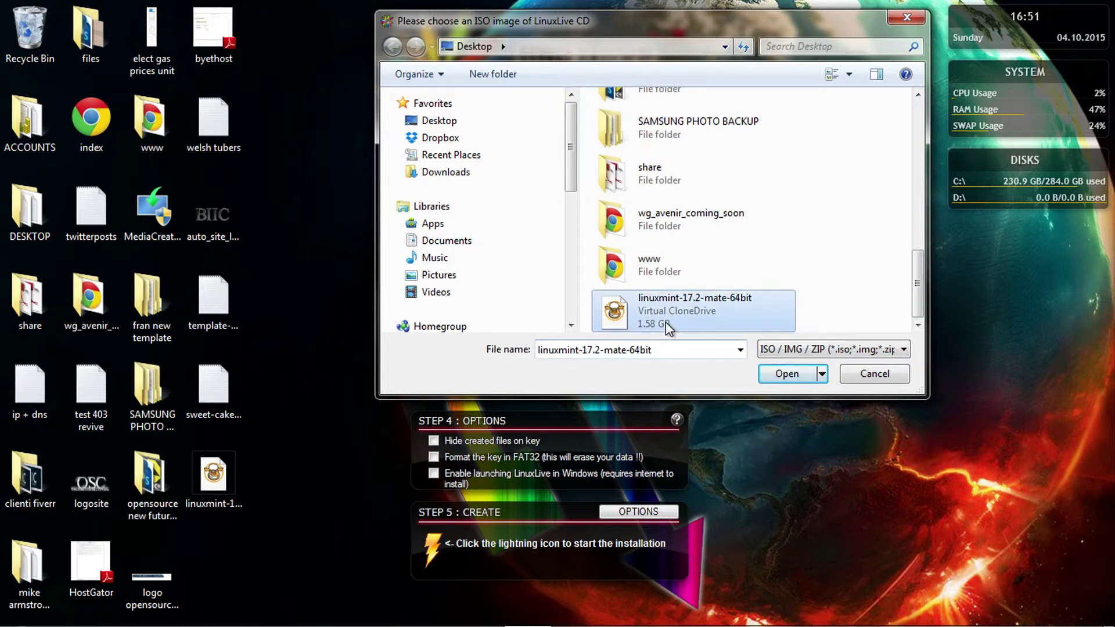
click(858, 370)
click(599, 380)
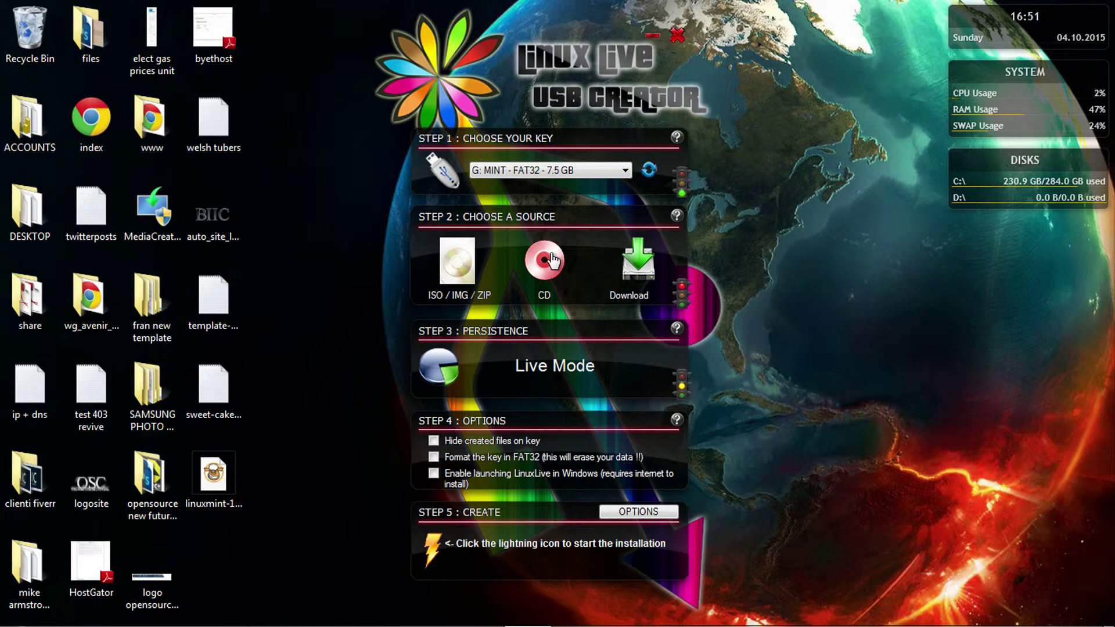
Step: Pick Kubuntu 15.04 "Vivid Vervet" (KDE) from the download list and choose manual download
click(639, 262)
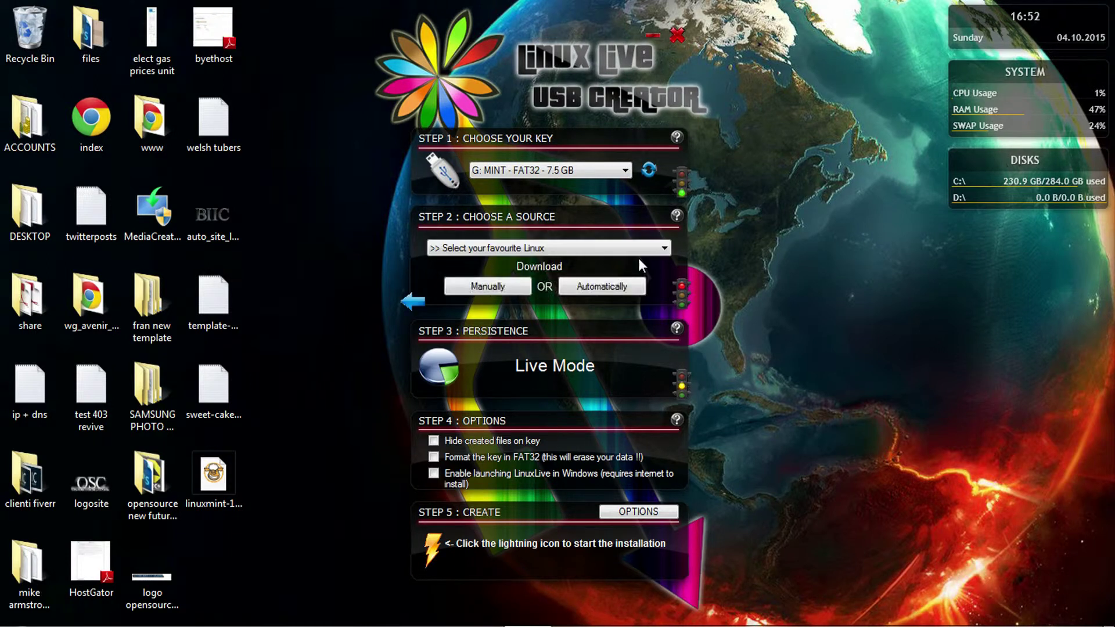
click(617, 246)
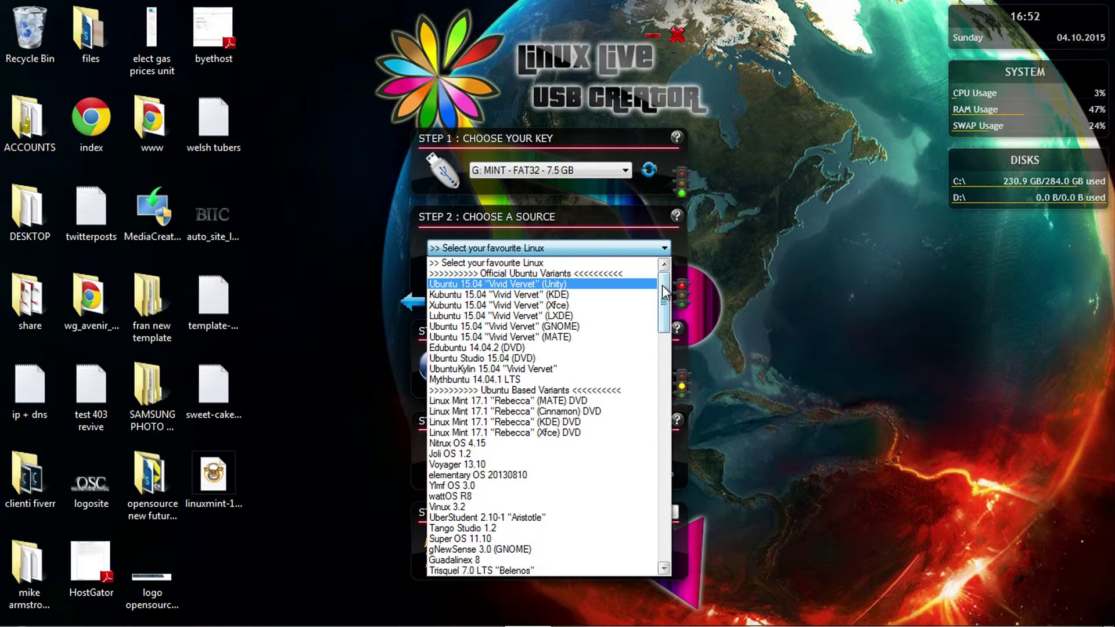
drag(662, 285, 674, 528)
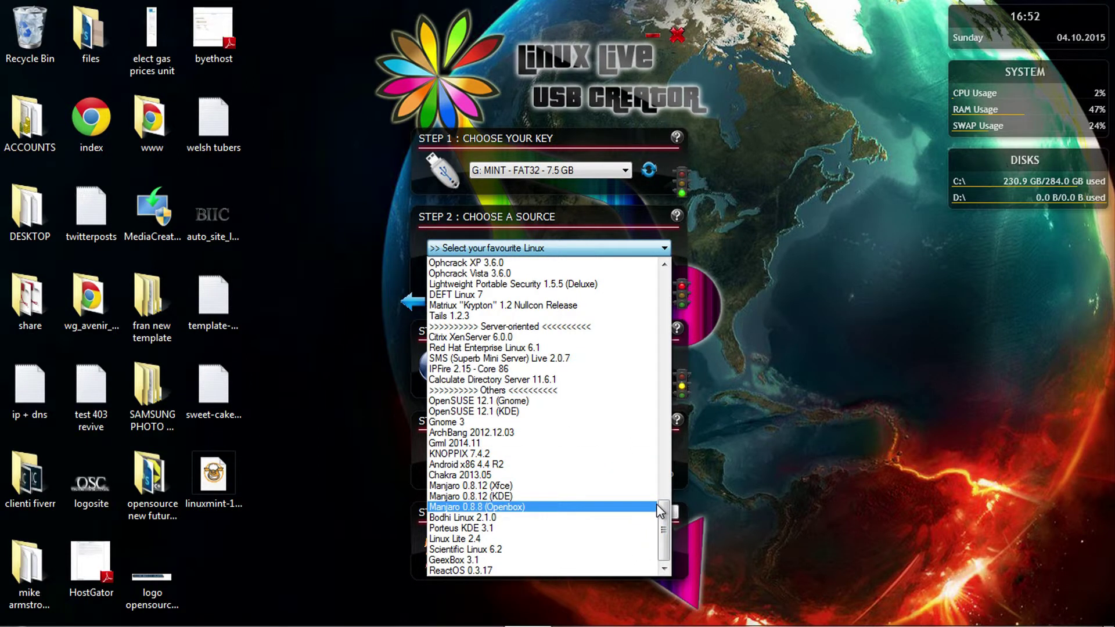
drag(660, 507, 660, 499)
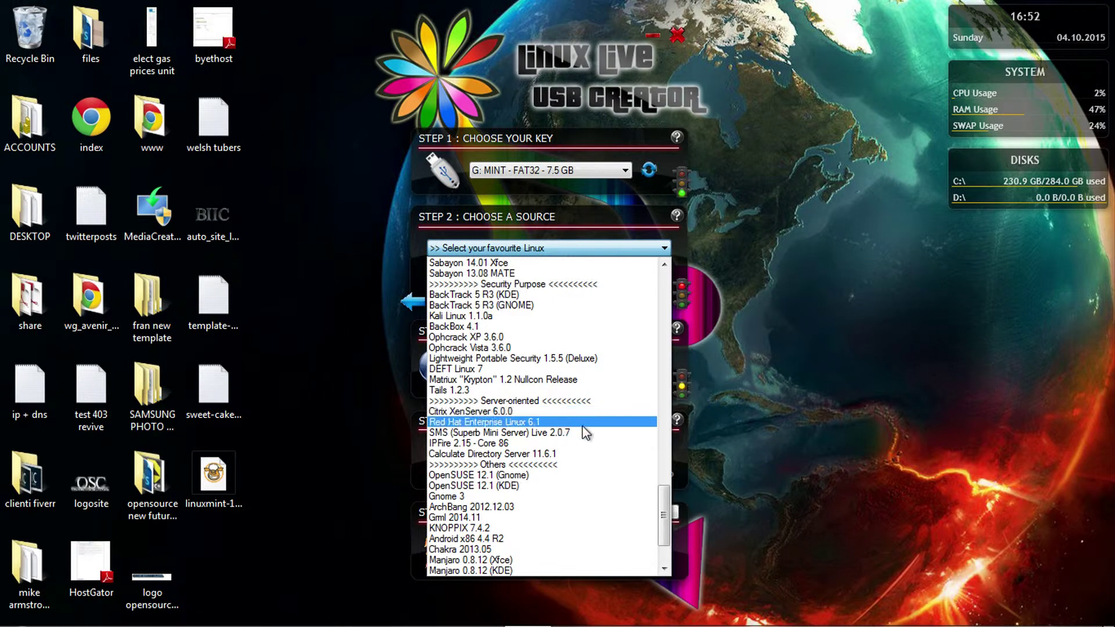
drag(662, 511, 660, 281)
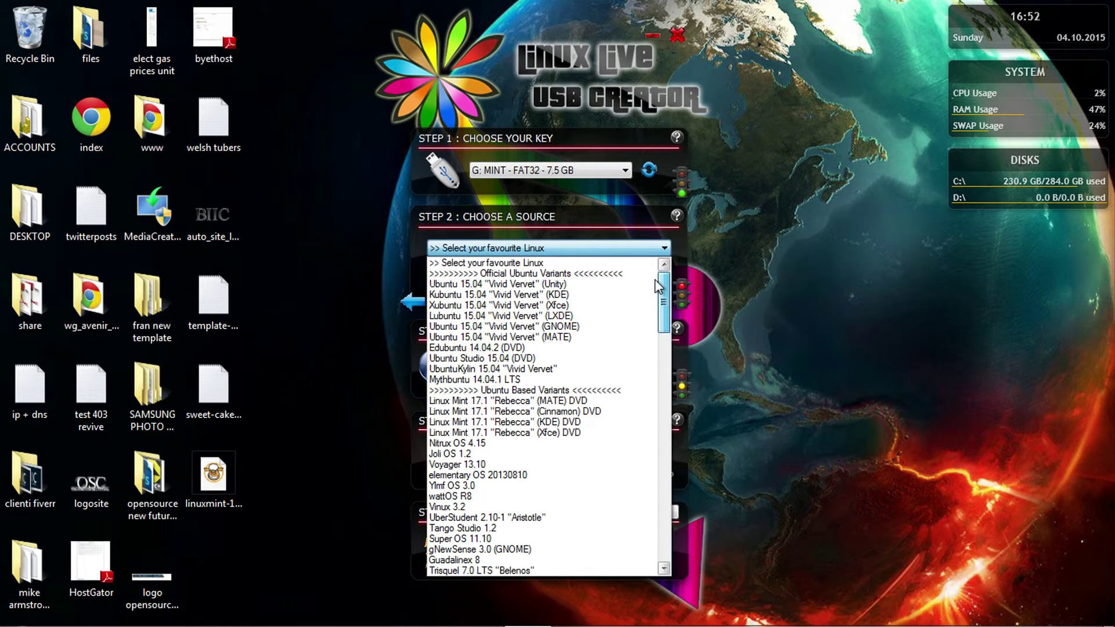
click(613, 299)
click(522, 289)
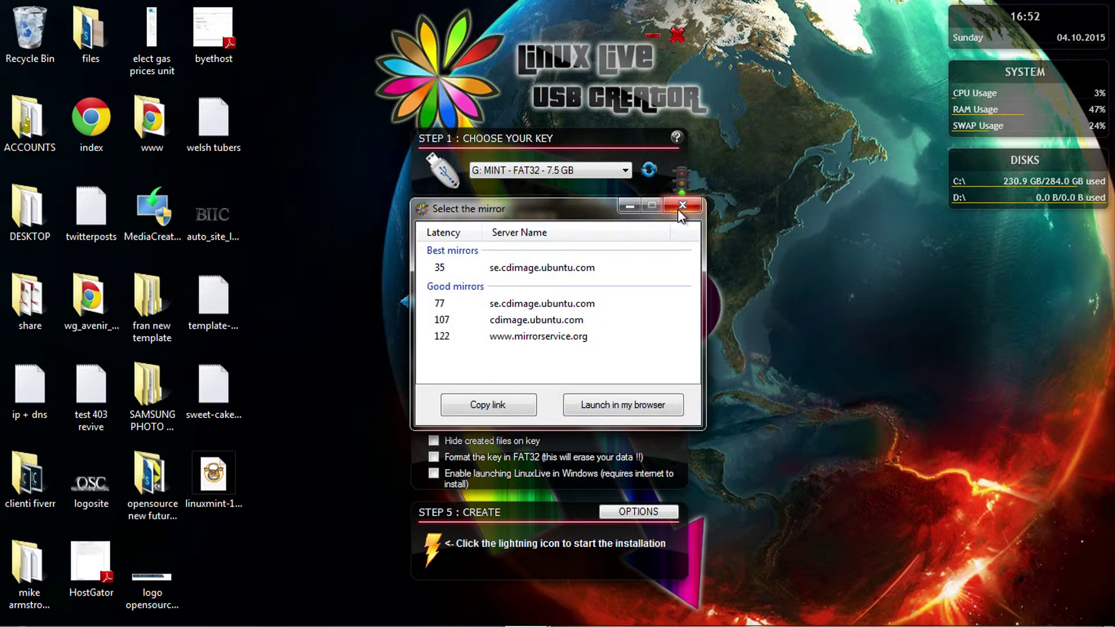
Step: Reopen the manual mirror list, open a mirror in the web browser, then close the list
click(678, 210)
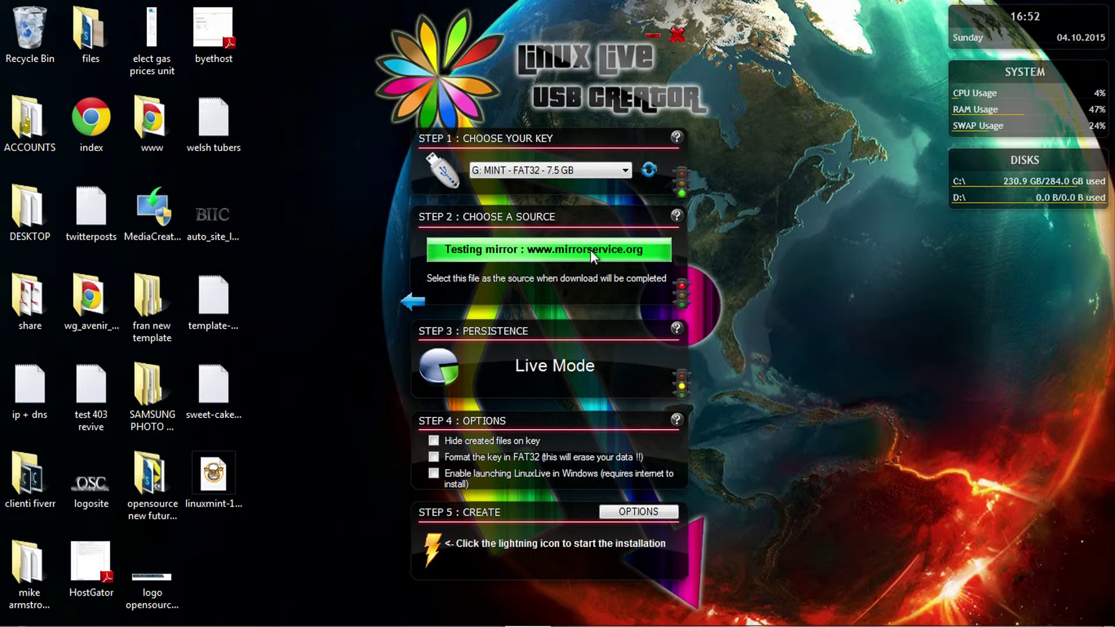
click(423, 310)
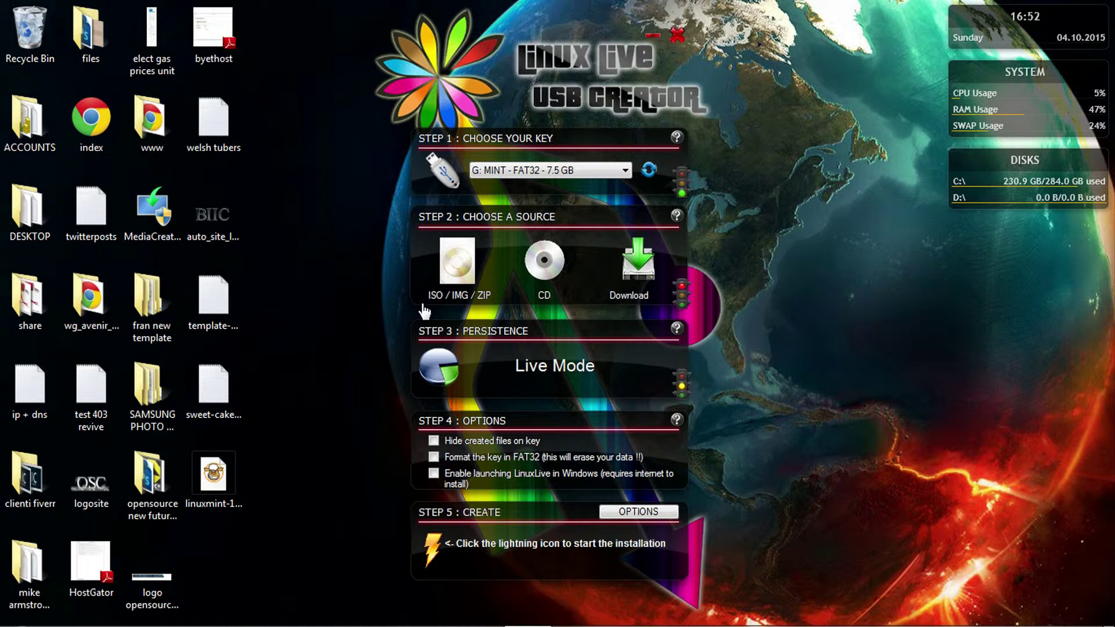
click(634, 278)
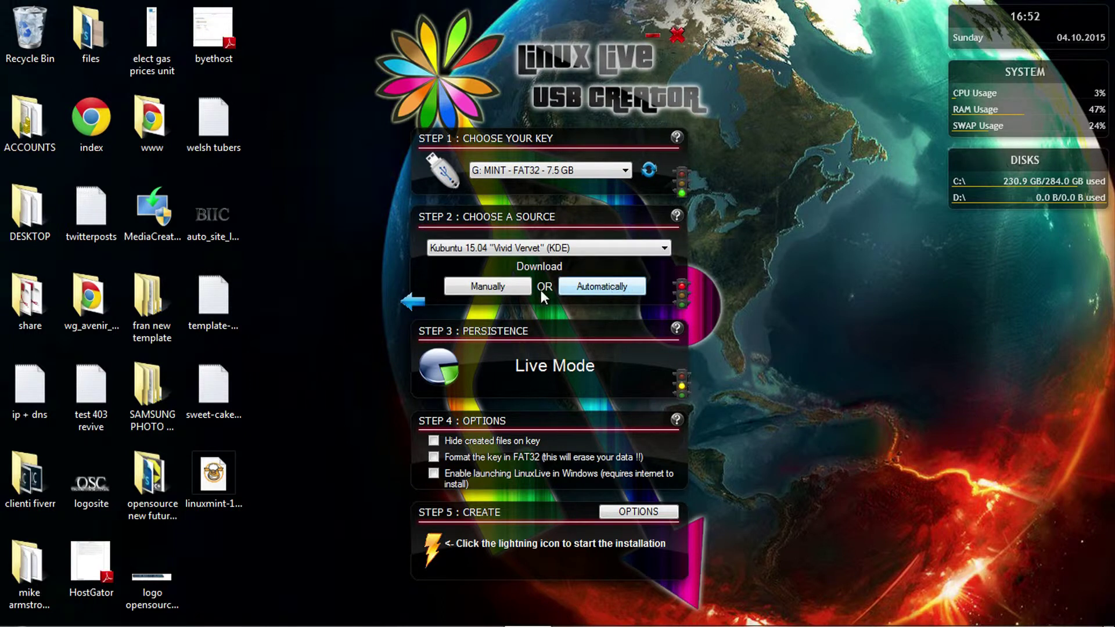
click(516, 290)
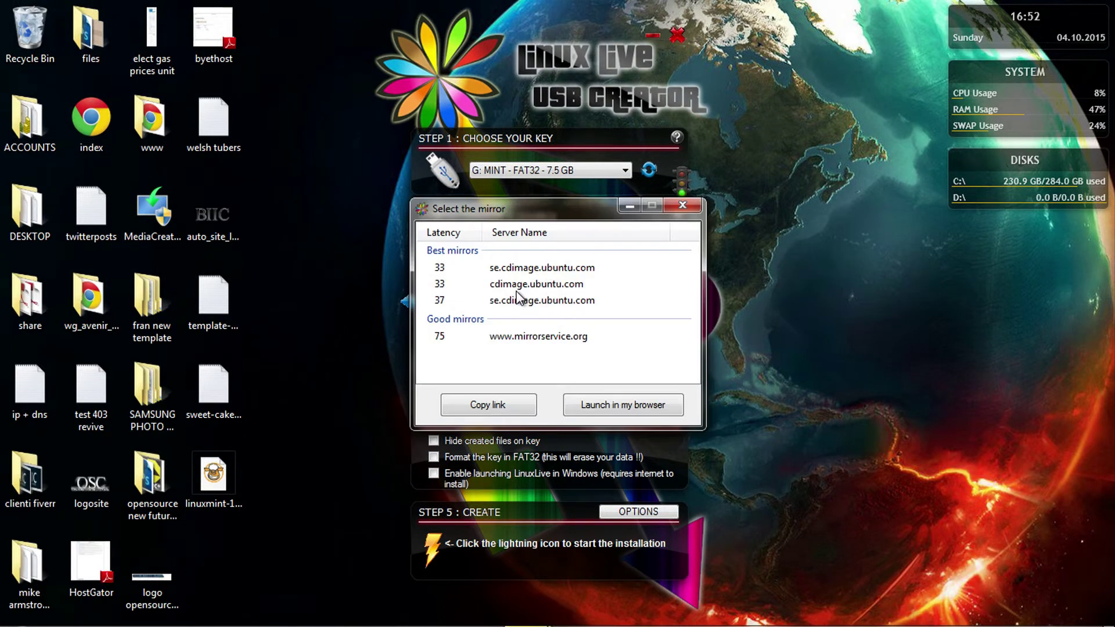
click(626, 404)
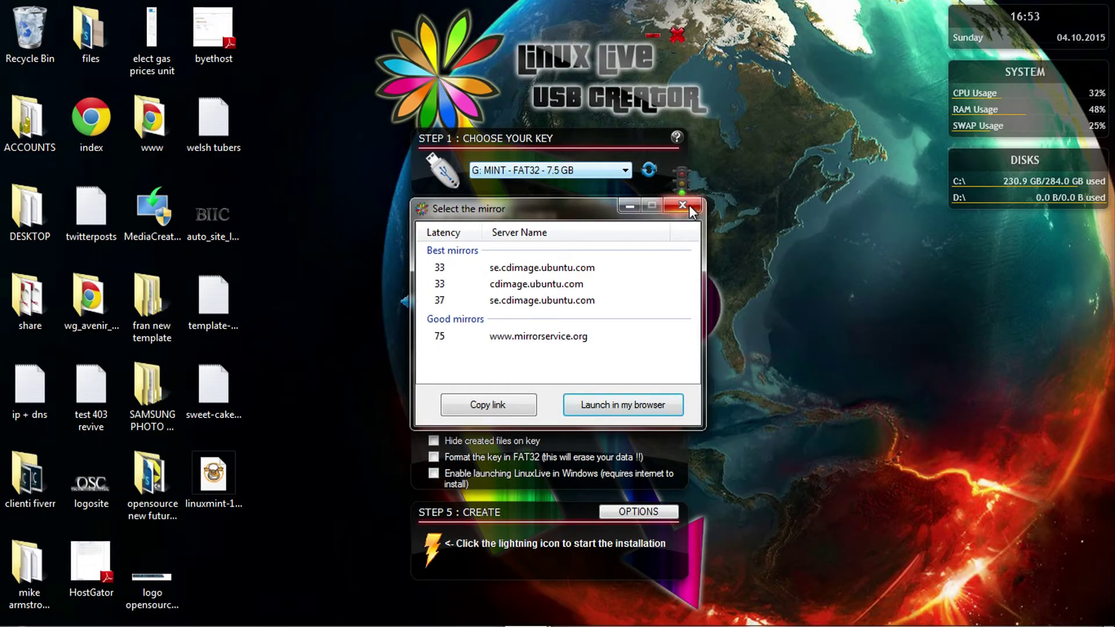
click(688, 204)
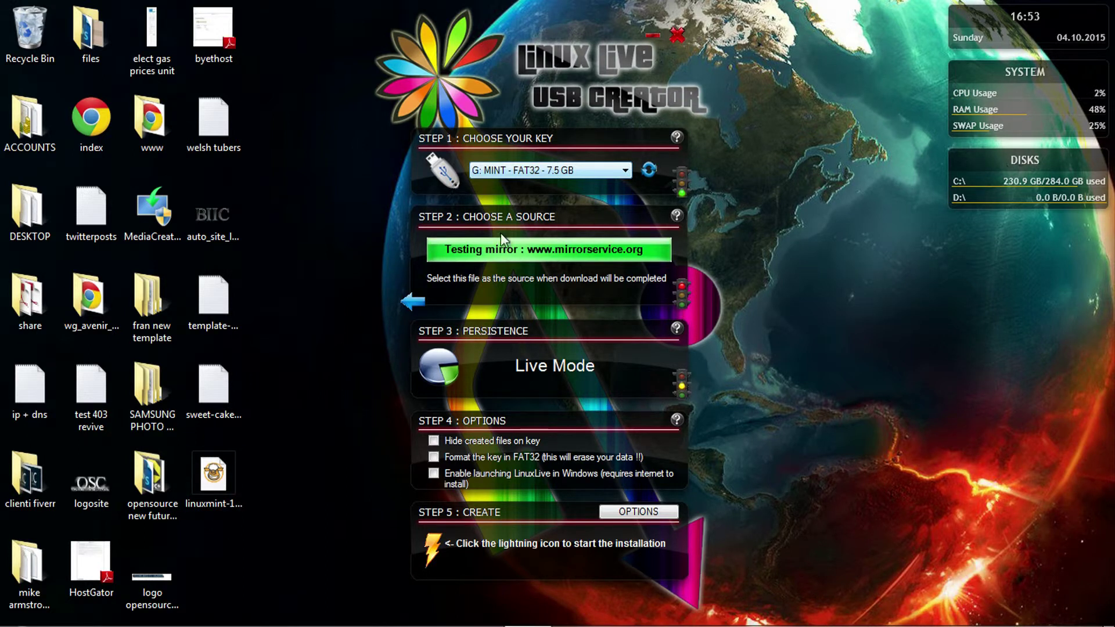
Step: Switch the Step 2 source to a local ISO image, bringing up the file chooser
click(545, 176)
click(545, 175)
click(545, 176)
click(545, 175)
click(413, 301)
click(469, 263)
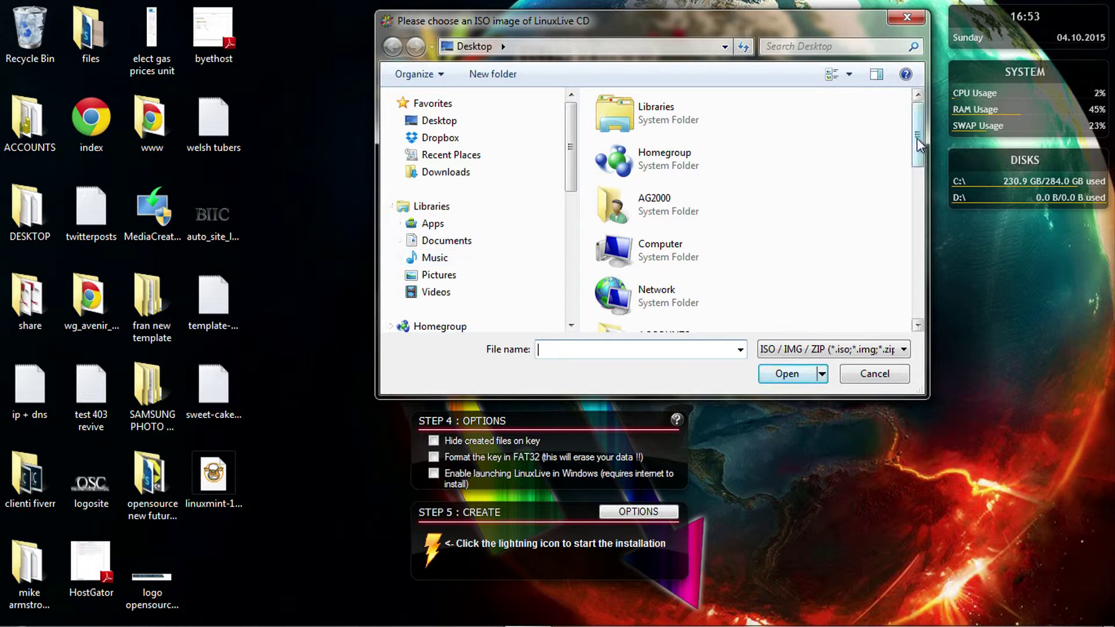
Step: Load linuxmint-17.2-mate-64bit as the source, set persistence to 4090 MB, and start creating the key
drag(917, 134, 911, 319)
click(700, 305)
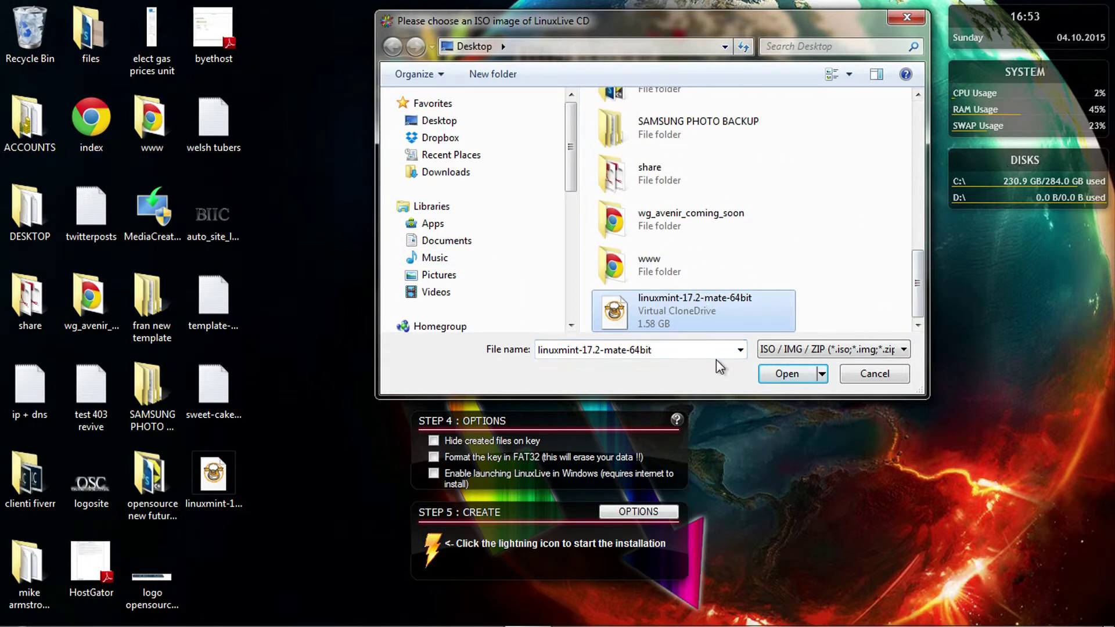
click(796, 378)
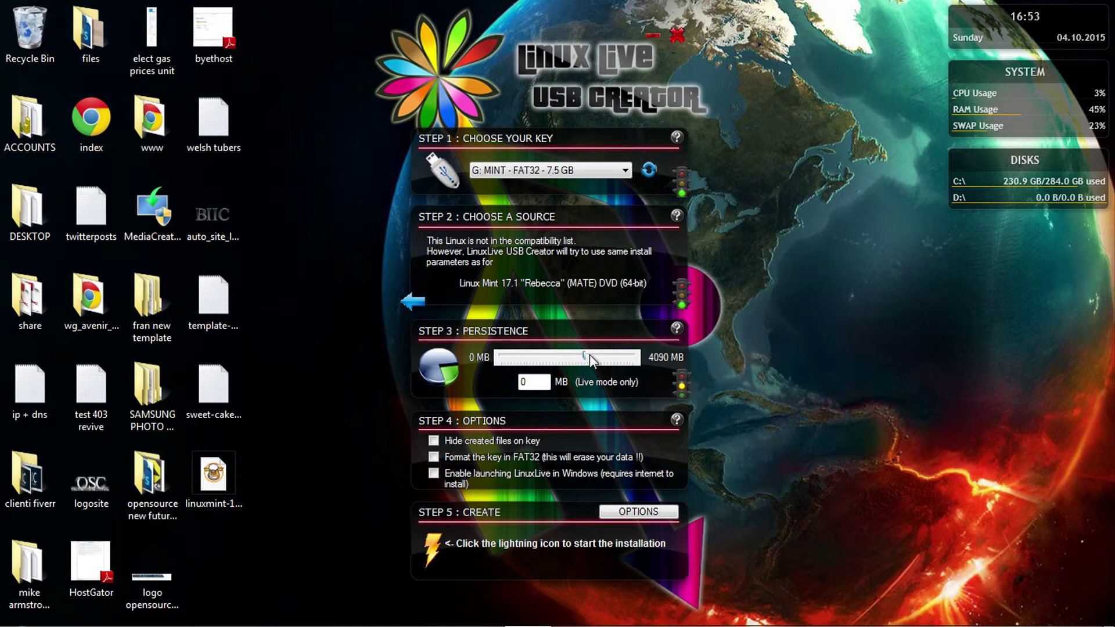
drag(604, 354, 636, 356)
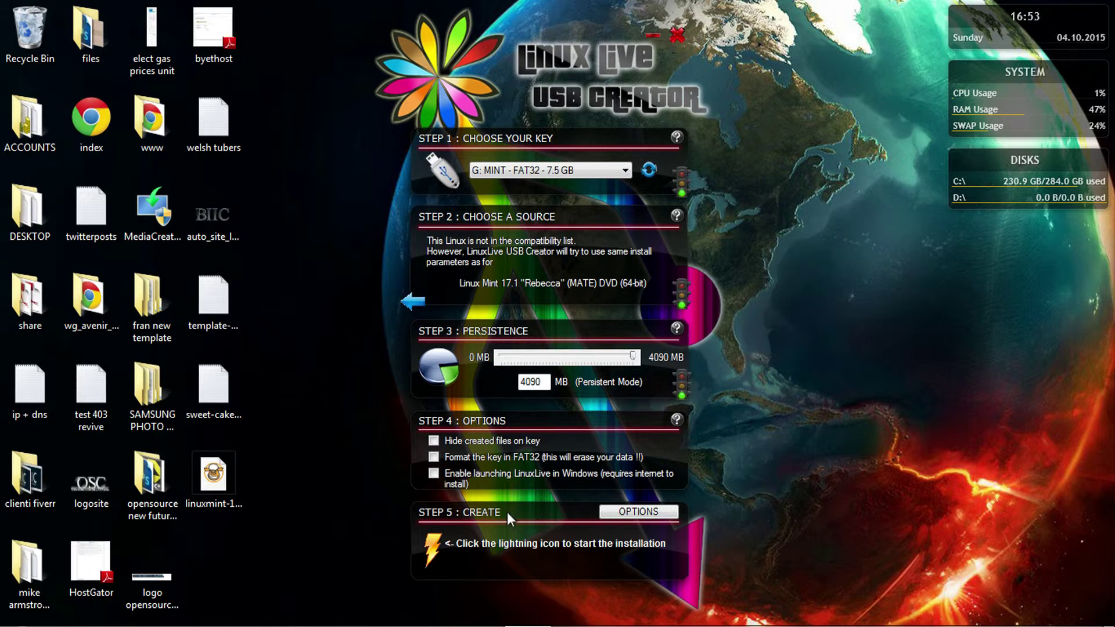
click(429, 556)
Step: Close LiLi and open the LinuxLive Key (G:) drive from Computer to view its files
click(677, 35)
click(22, 611)
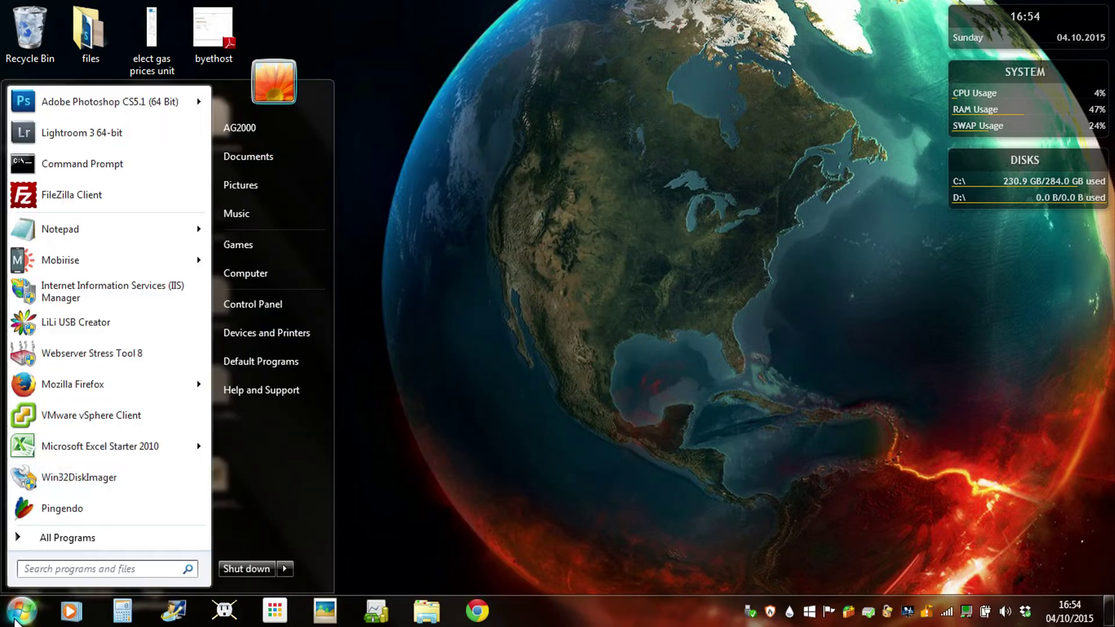
click(282, 273)
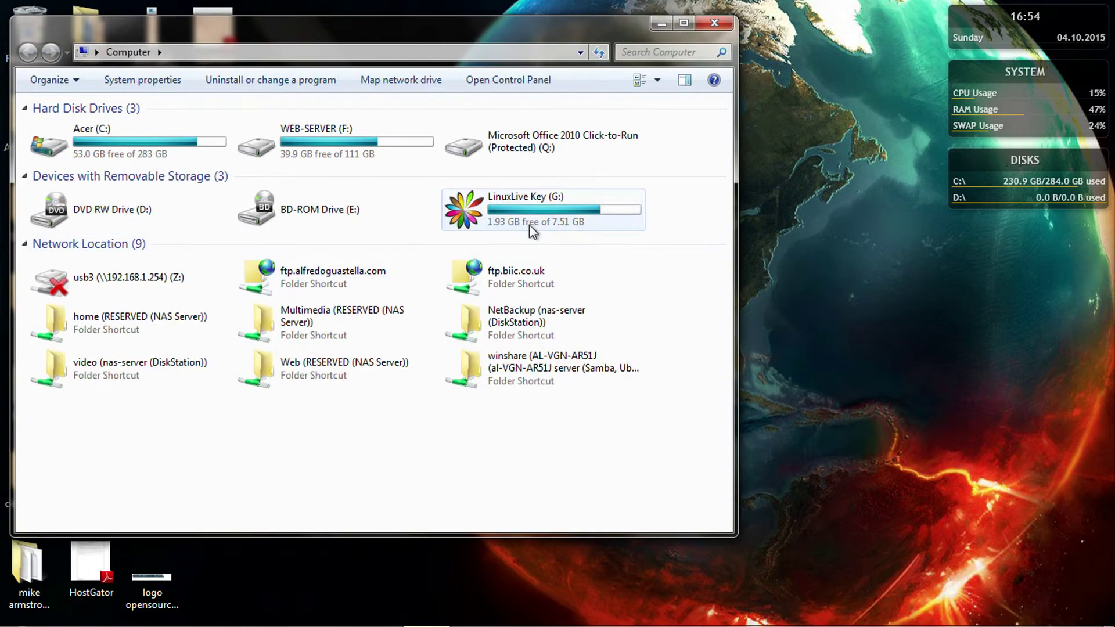
double_click(526, 216)
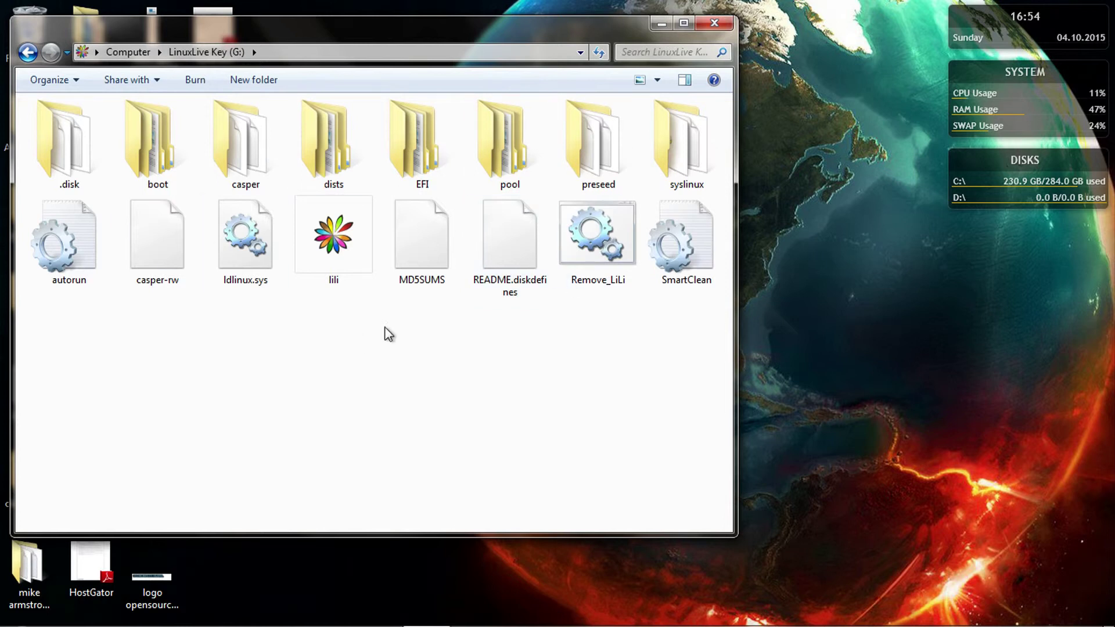
Step: Close the drive window and restart Windows from the Start menu's shut-down options
click(715, 24)
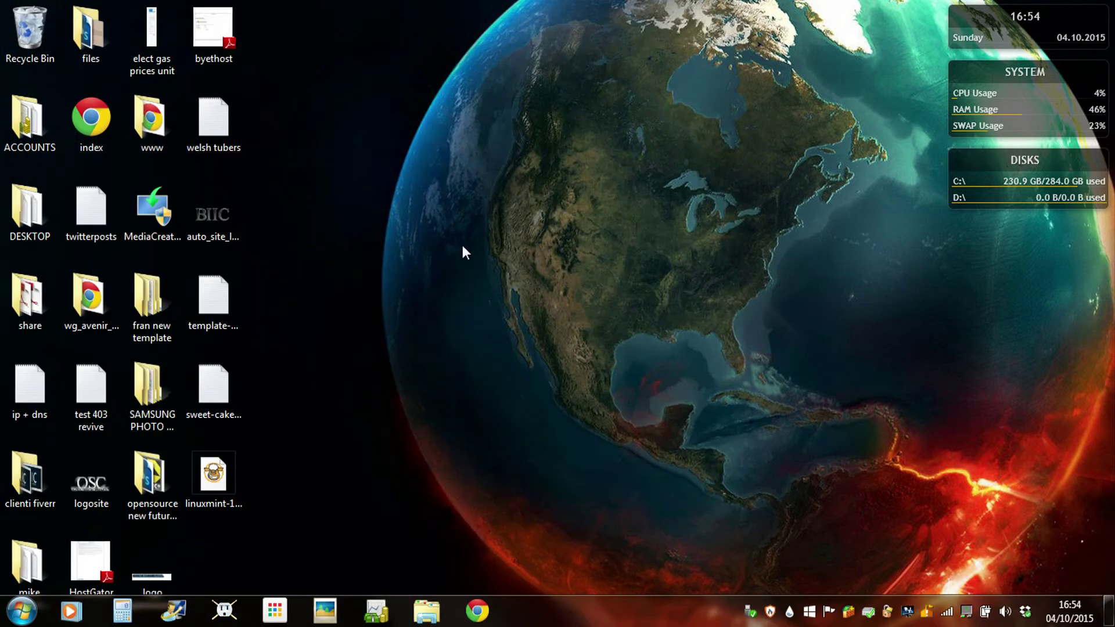
key(super)
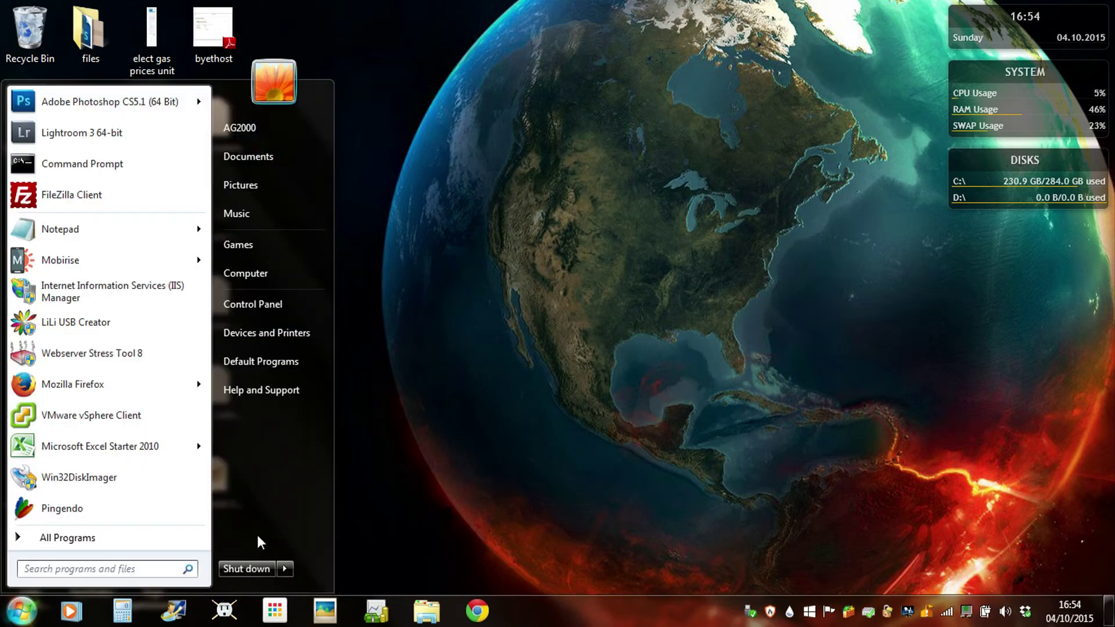
click(281, 569)
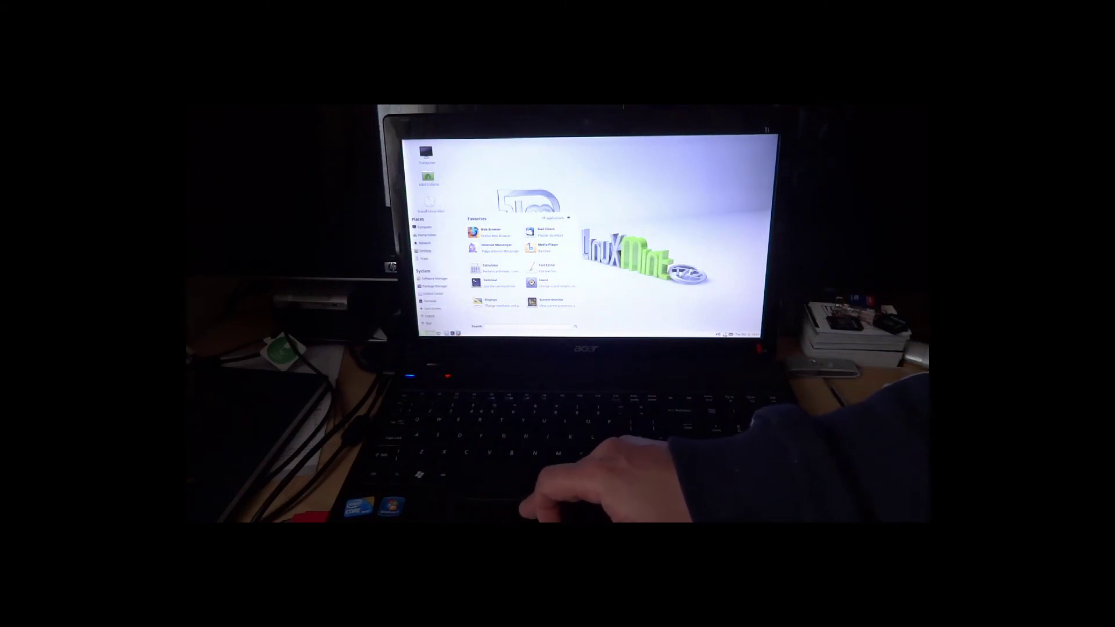
Step: View the available Wi-Fi networks, dismiss the list, and open the Linux Mint main menu
click(731, 334)
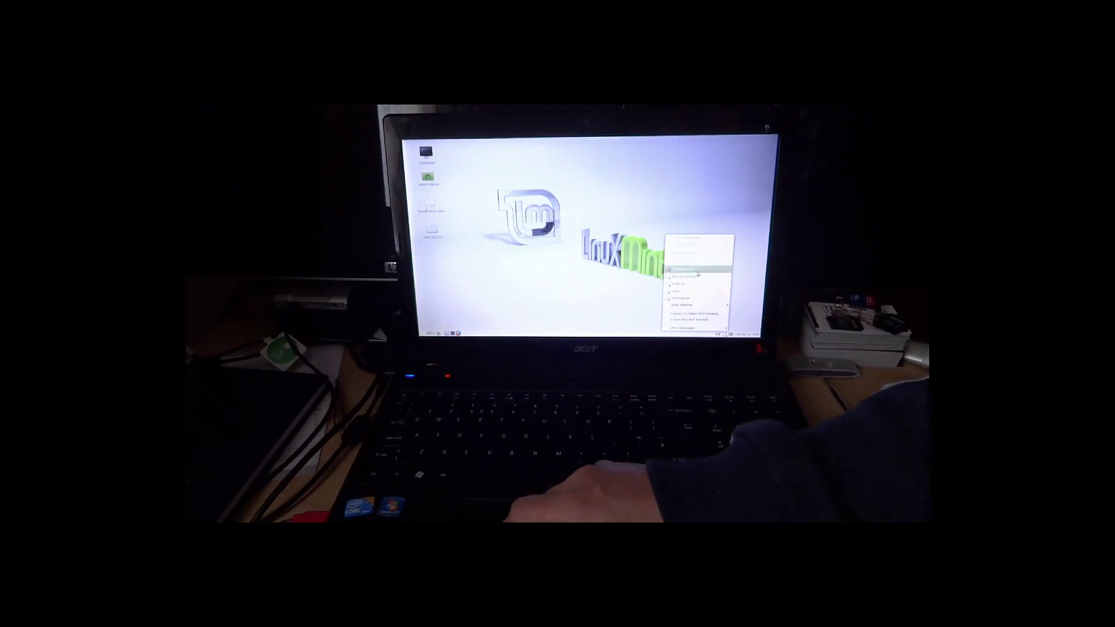
click(623, 291)
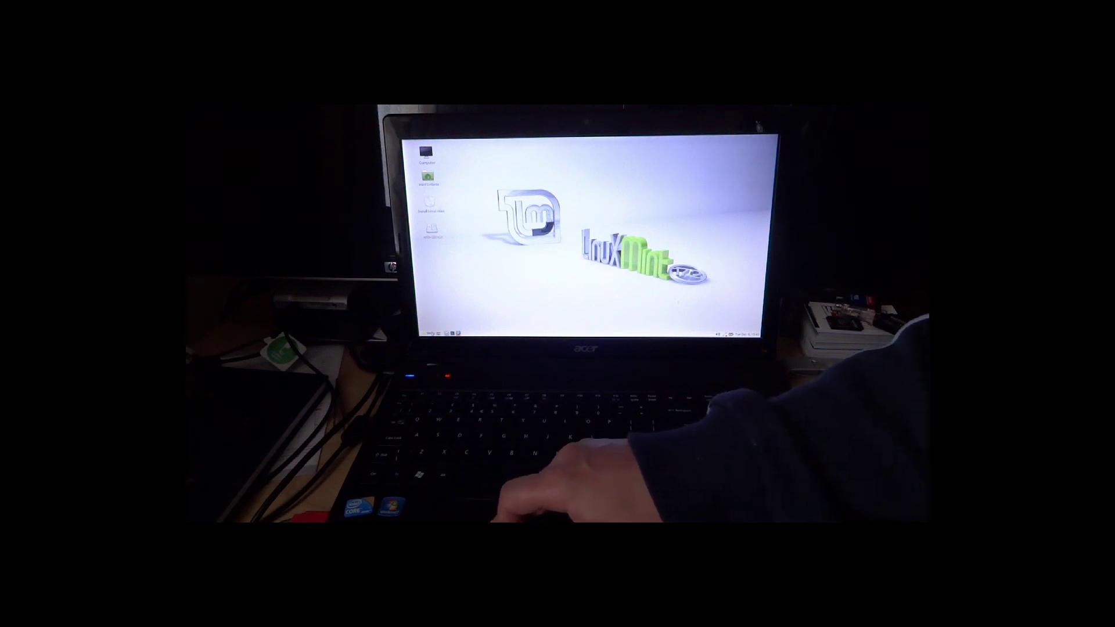
click(428, 333)
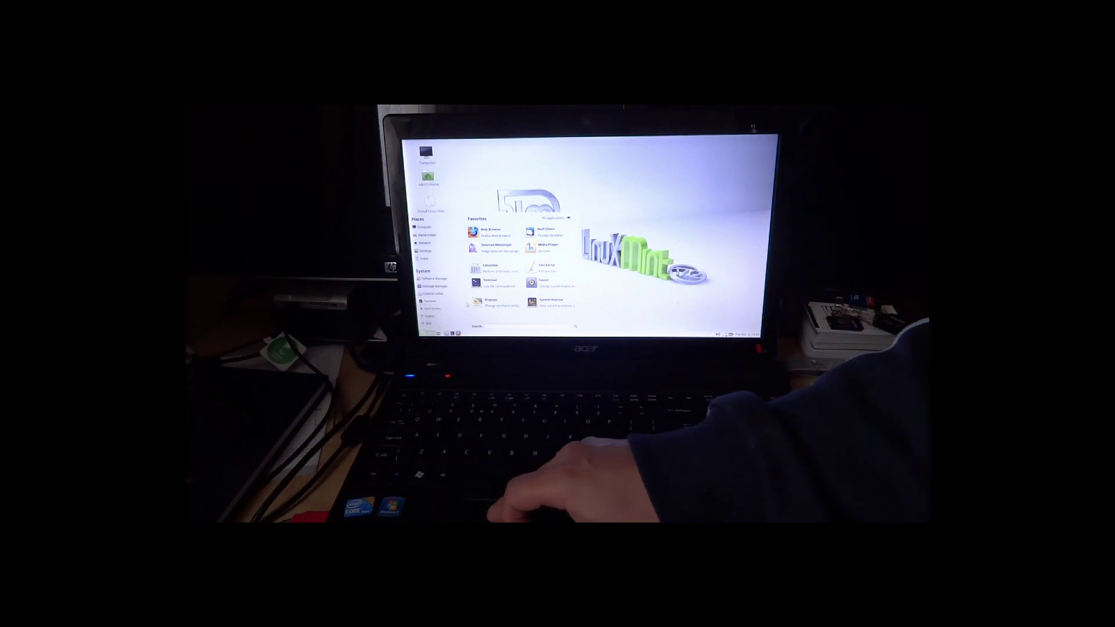